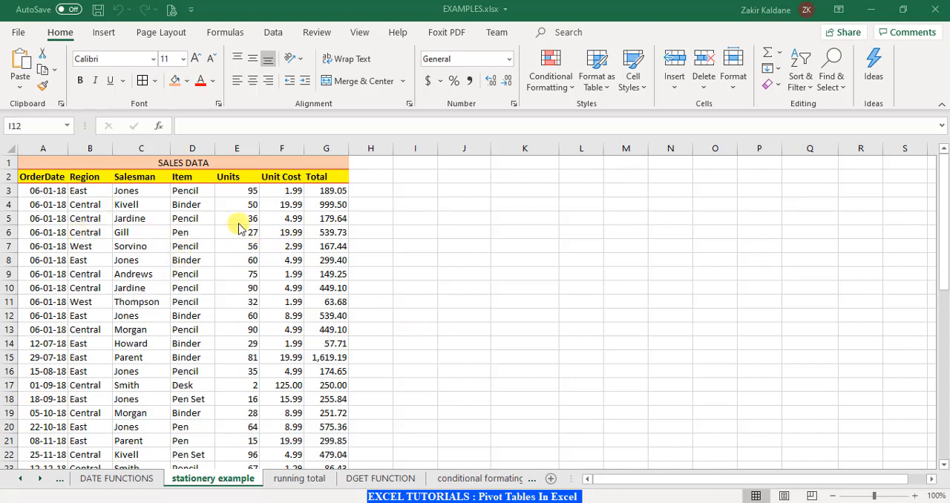
Review the sales data on the stationery example sheet, from the column headers down to the TOTALS row.
scroll(208, 276, down, 2)
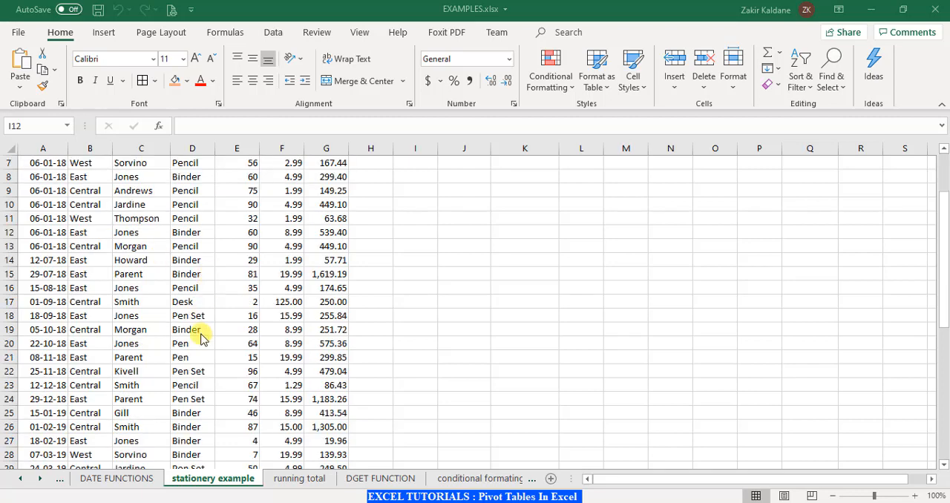
scroll(197, 329, up, 2)
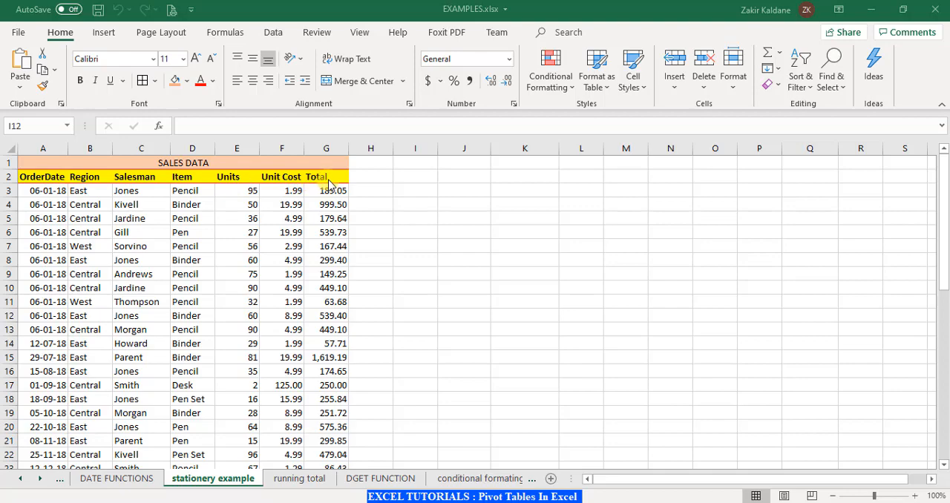
scroll(127, 275, down, 8)
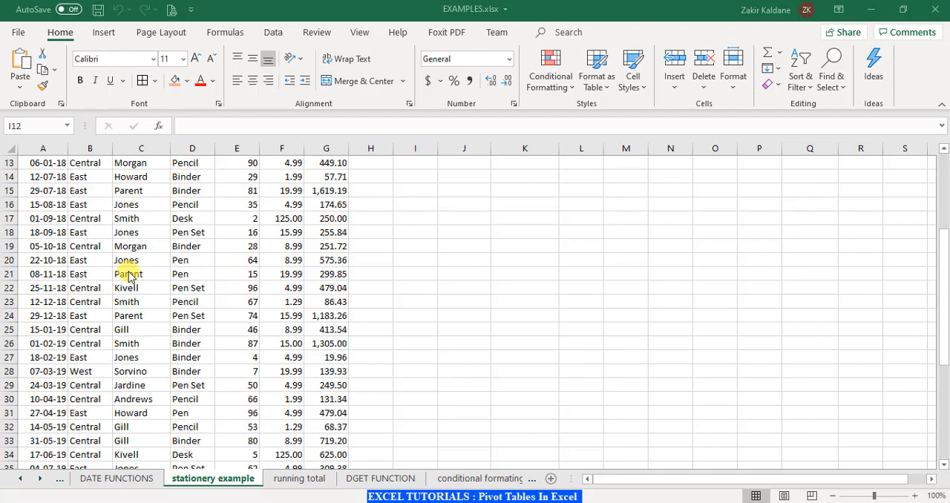
scroll(126, 272, down, 3)
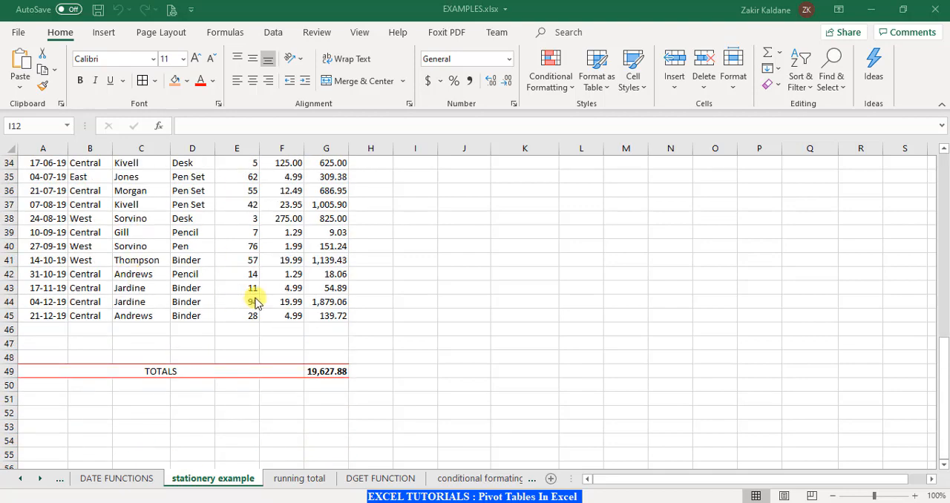
scroll(255, 301, up, 7)
scroll(255, 302, up, 4)
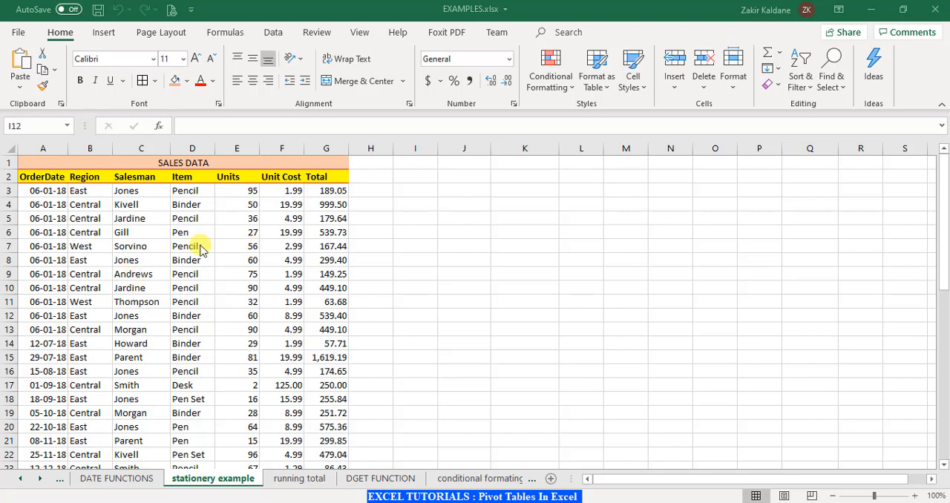
scroll(175, 326, down, 4)
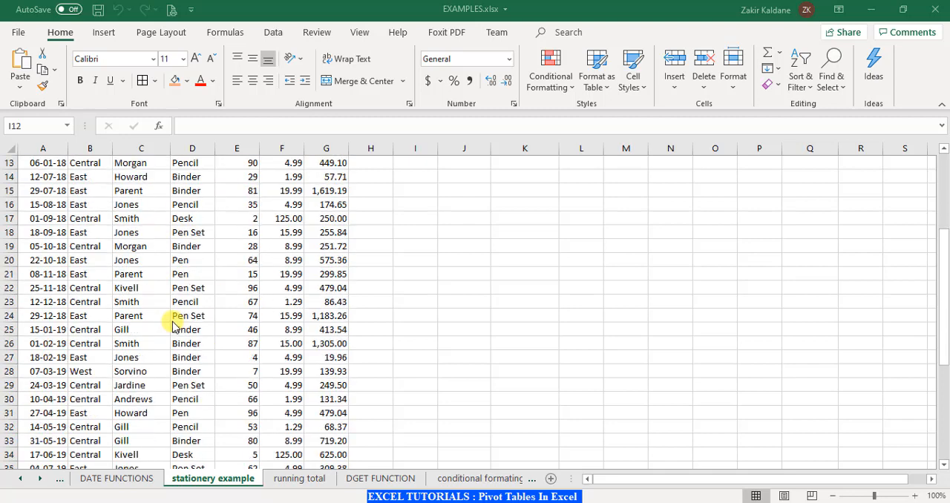
scroll(175, 327, up, 4)
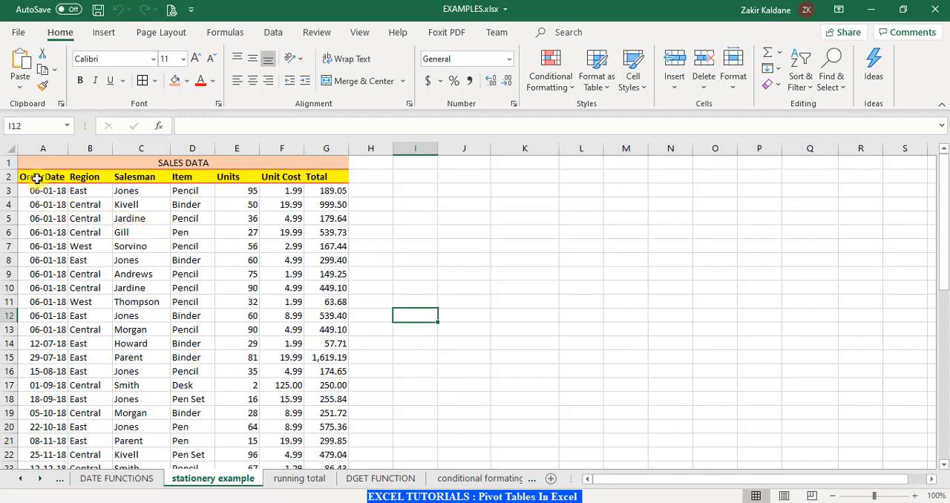
Create a PivotTable on a new worksheet from the sales data range A2:G45, including the header row.
drag(37, 181, 315, 428)
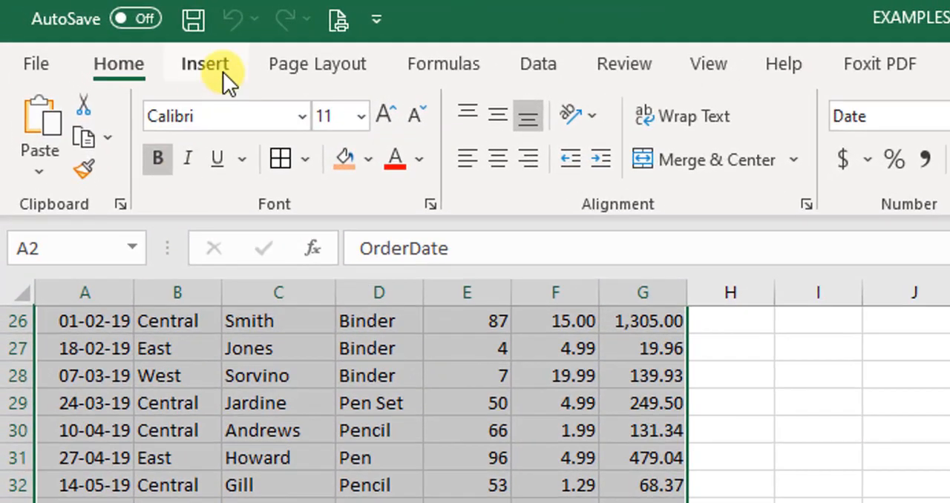
click(222, 71)
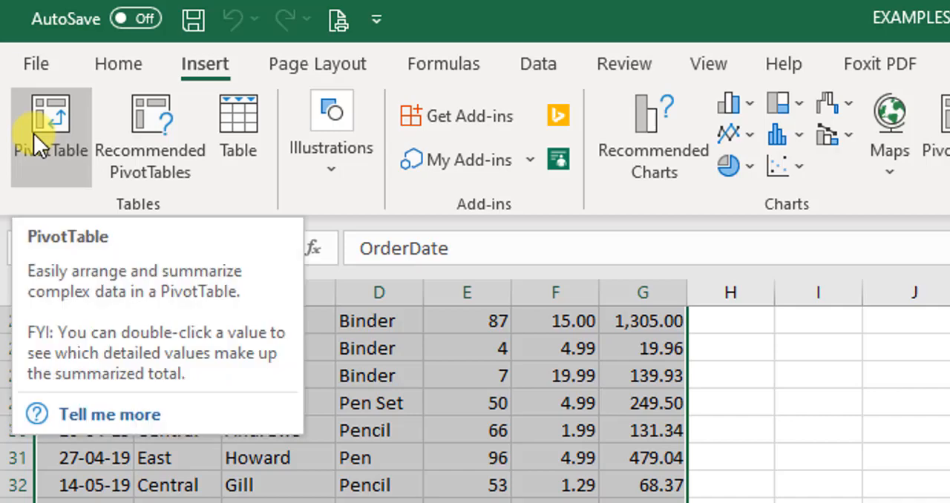
click(33, 133)
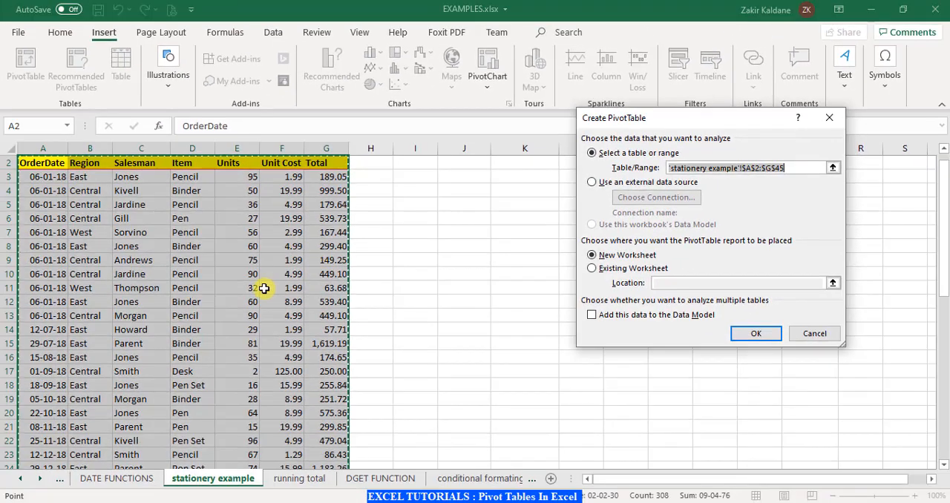
scroll(264, 289, down, 9)
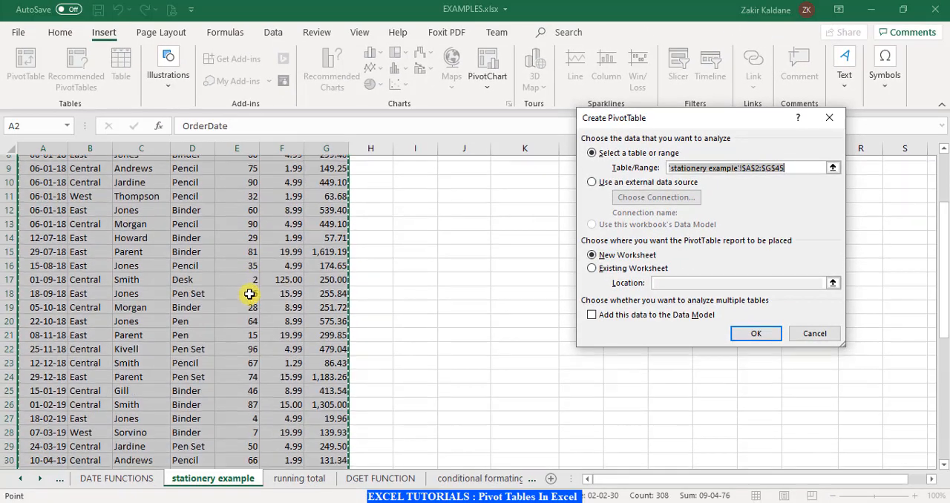
scroll(250, 294, up, 8)
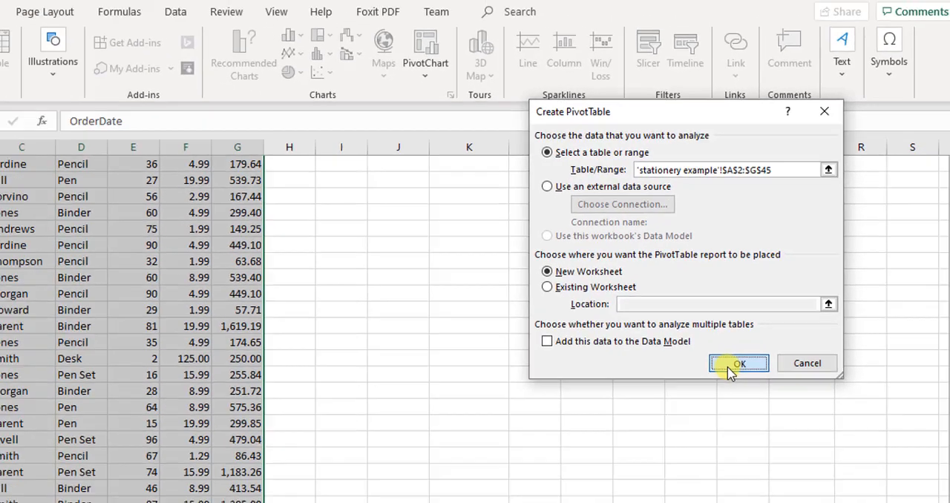
click(663, 471)
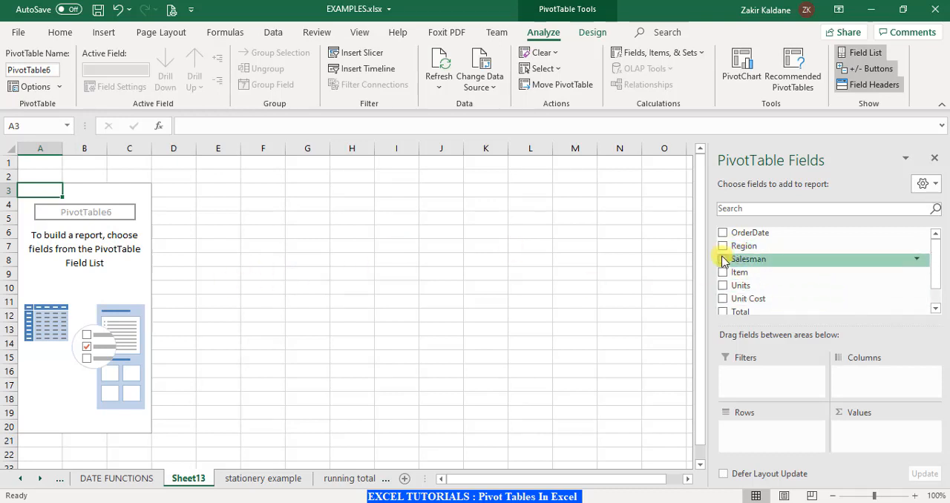
Add Region to the PivotTable's rows and Total to its values as a sum.
scroll(856, 292, down, 1)
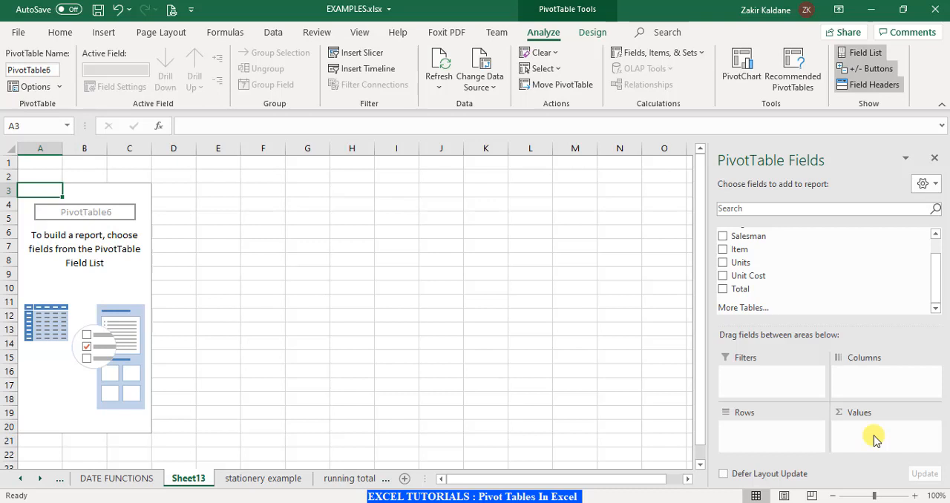
scroll(818, 288, up, 1)
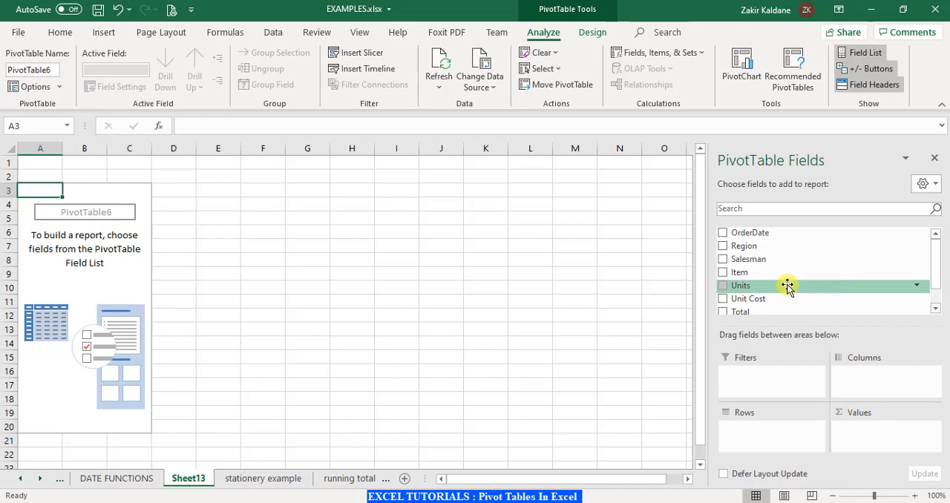
click(723, 246)
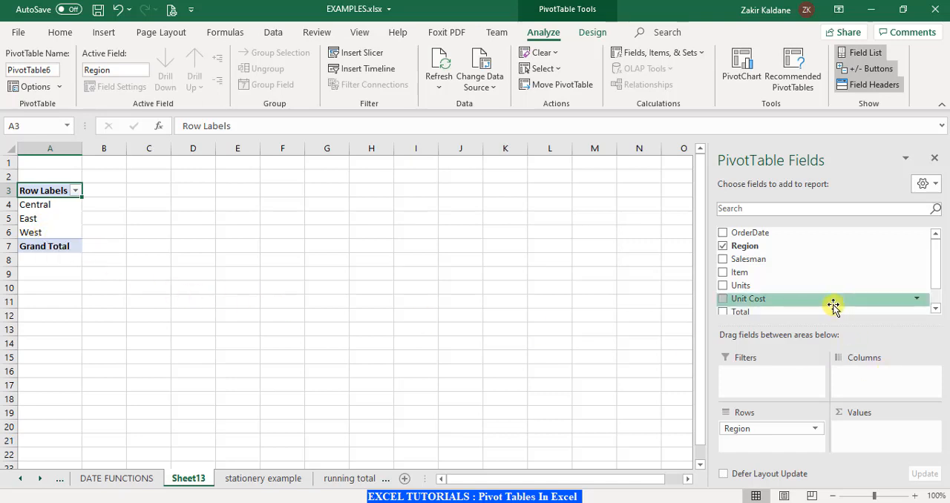
scroll(832, 306, down, 1)
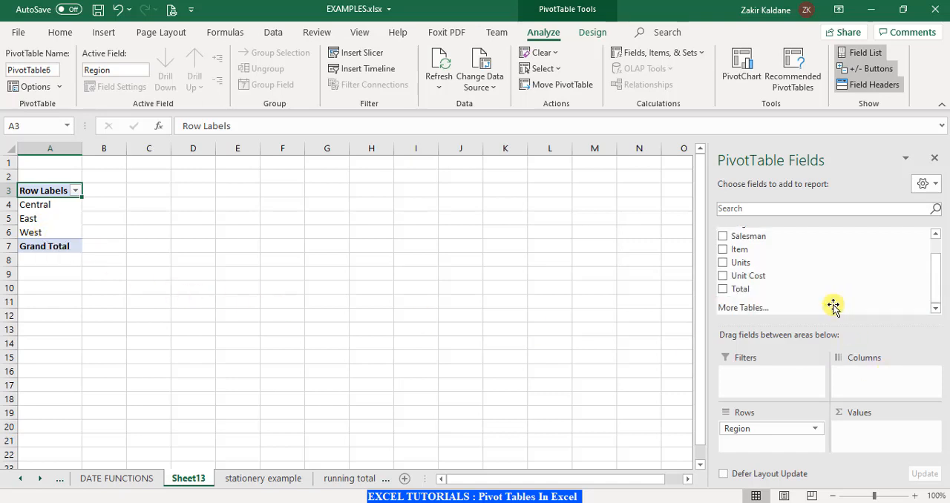
click(723, 291)
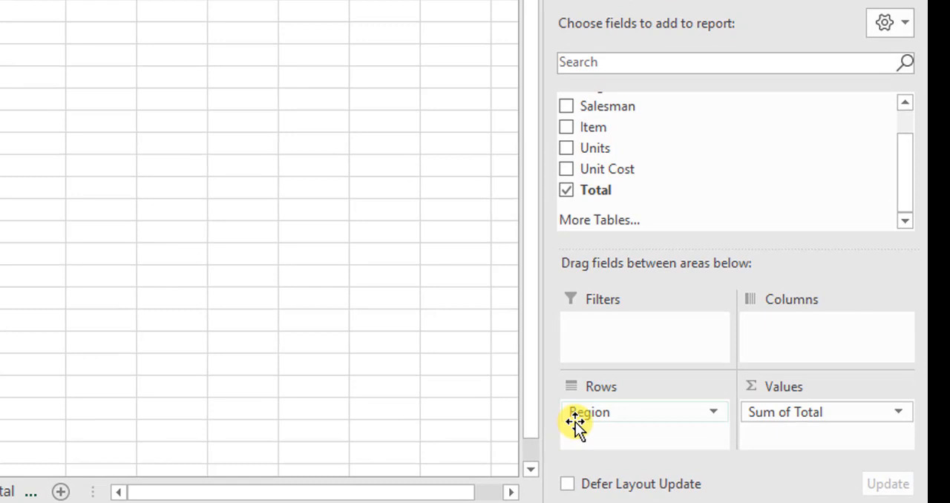
Add Salesman beneath Region in the PivotTable's rows, and move it to the columns.
drag(574, 423, 610, 439)
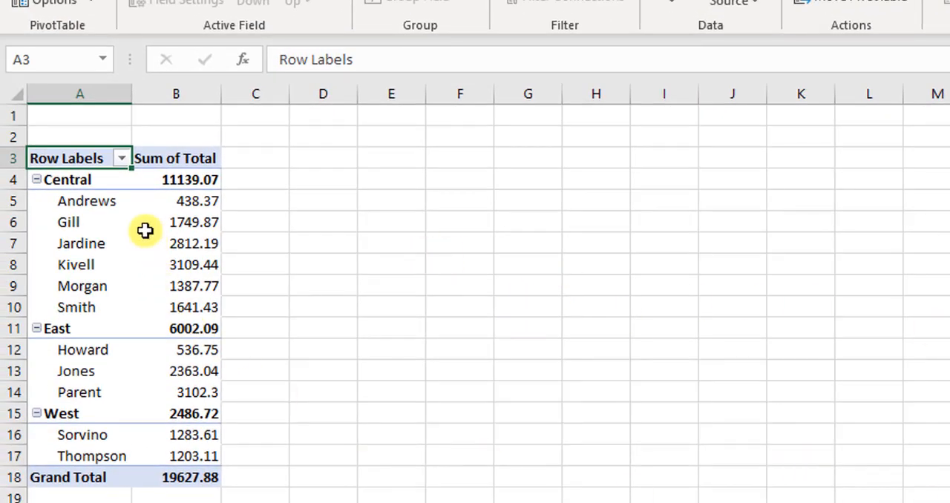
mouse_move(133, 328)
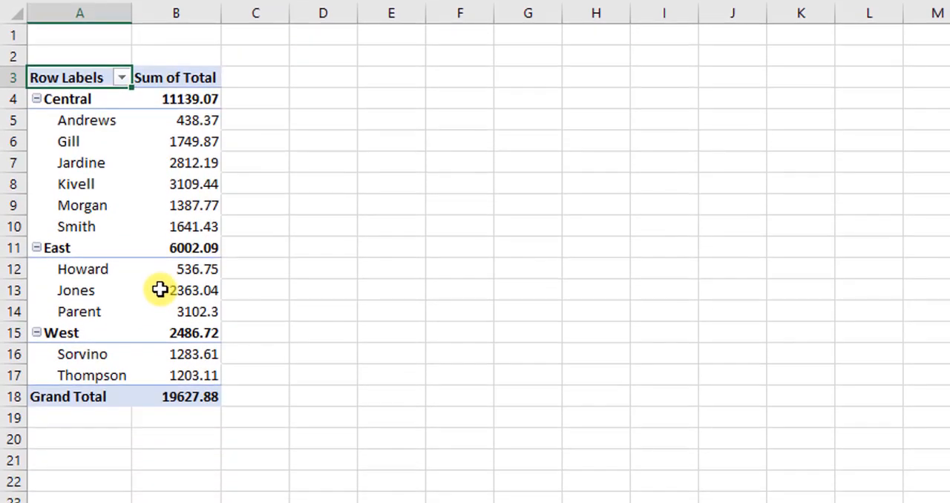
mouse_move(164, 362)
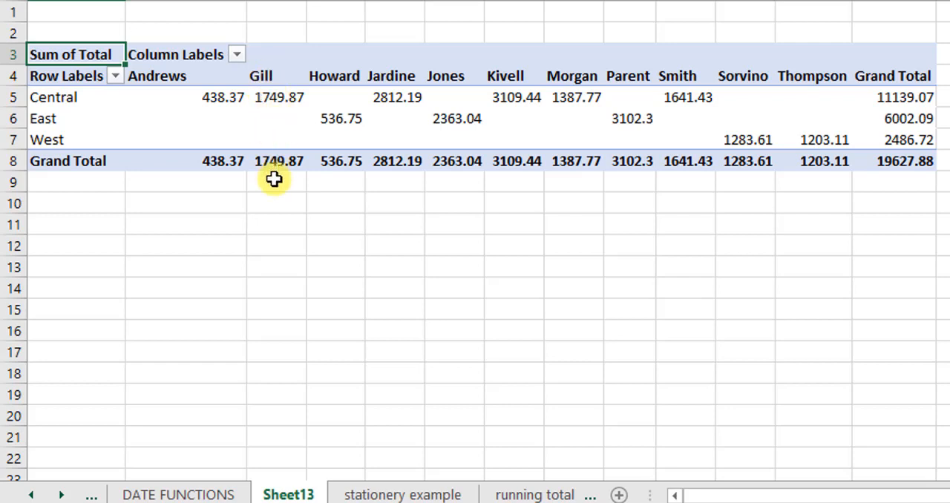
Check the grand totals of the first four salesmen and of the Central, East and West regions.
click(208, 162)
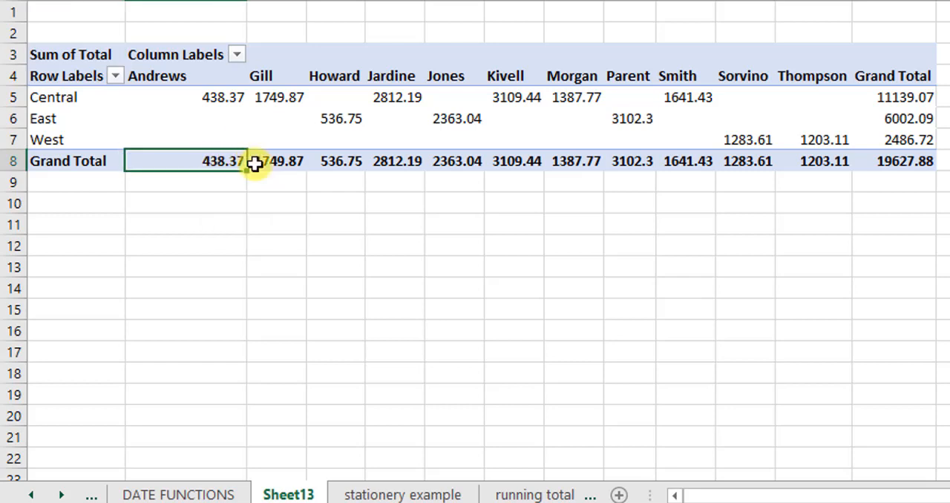
click(296, 164)
click(334, 165)
click(382, 165)
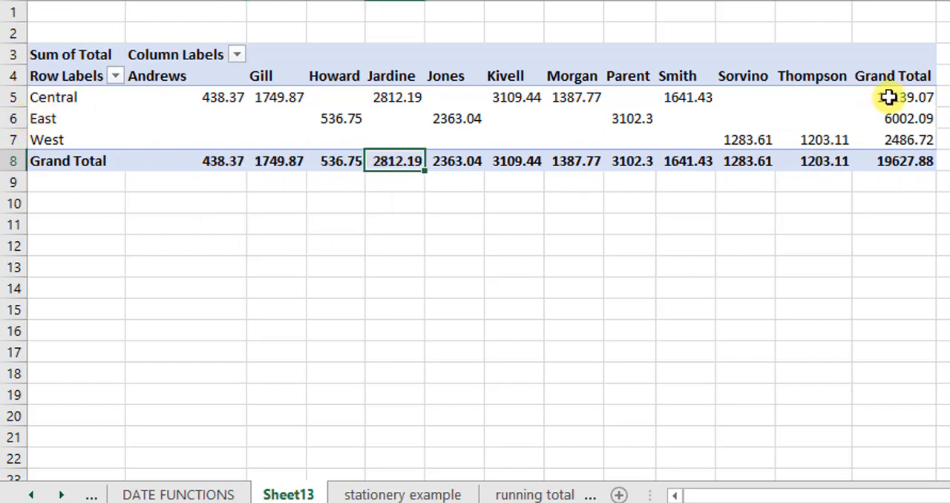
click(889, 97)
click(890, 119)
click(900, 137)
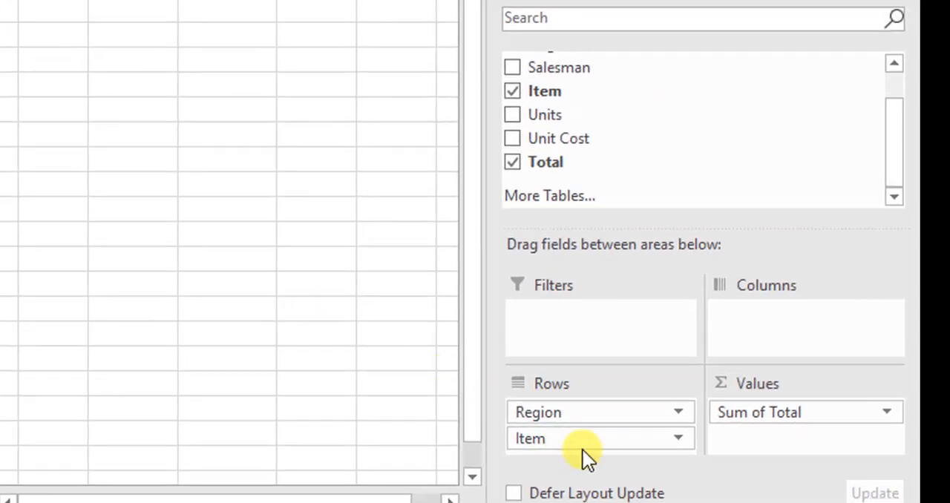
Replace Salesman with Item, trying it in the columns and above Region in the rows, and finish with Item in the columns.
drag(586, 442, 761, 317)
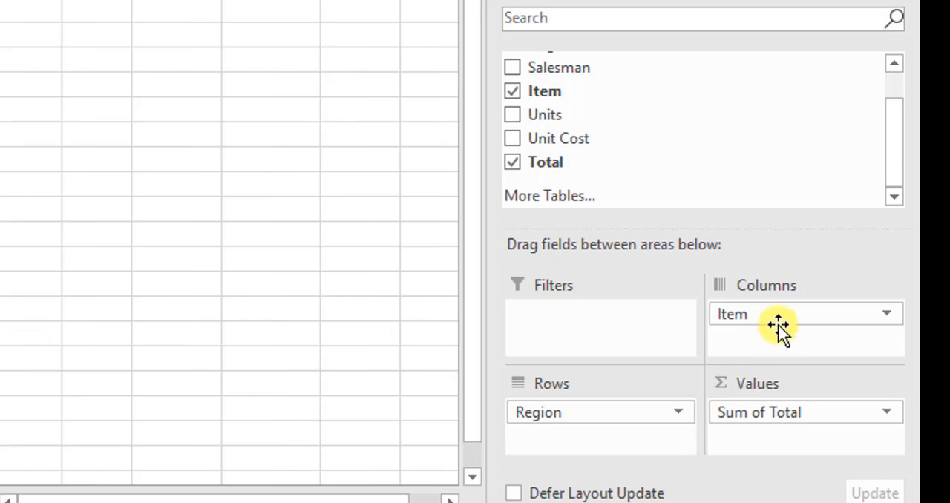
drag(785, 313, 541, 448)
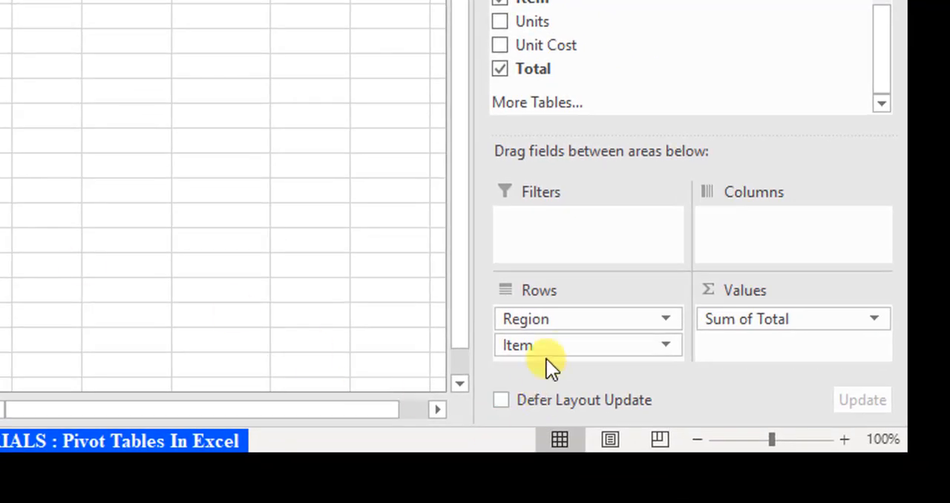
mouse_move(577, 320)
mouse_down()
mouse_move(575, 372)
mouse_move(570, 317)
mouse_up()
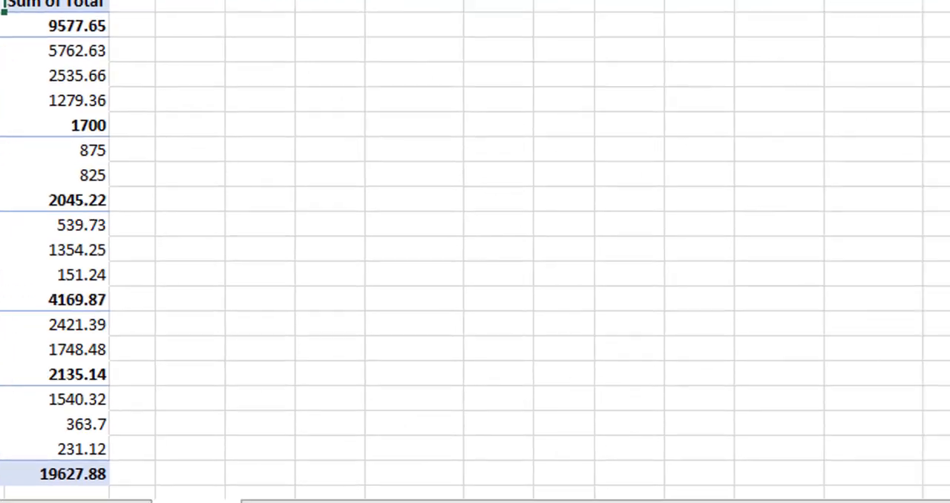
drag(586, 396, 584, 425)
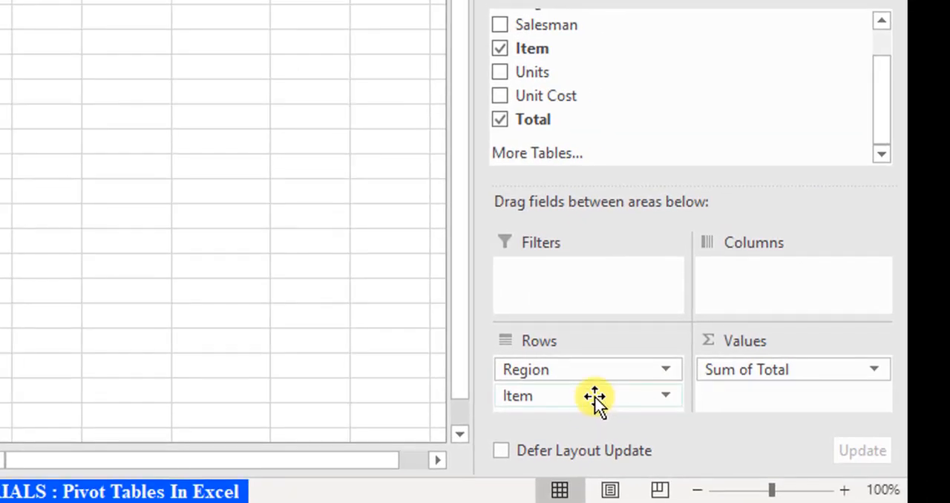
drag(594, 398, 781, 282)
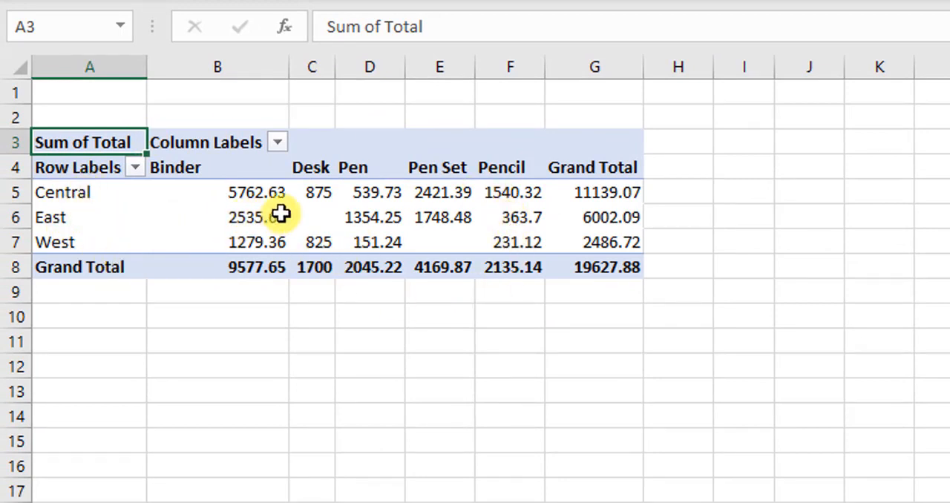
Check the Desk item's grand total and the grand totals of the Central, East and West regions.
click(330, 264)
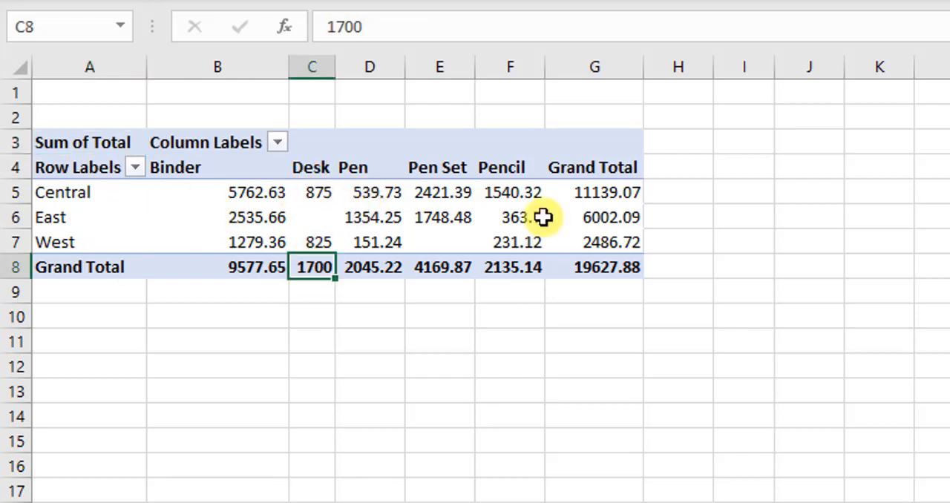
click(621, 191)
click(620, 218)
click(607, 242)
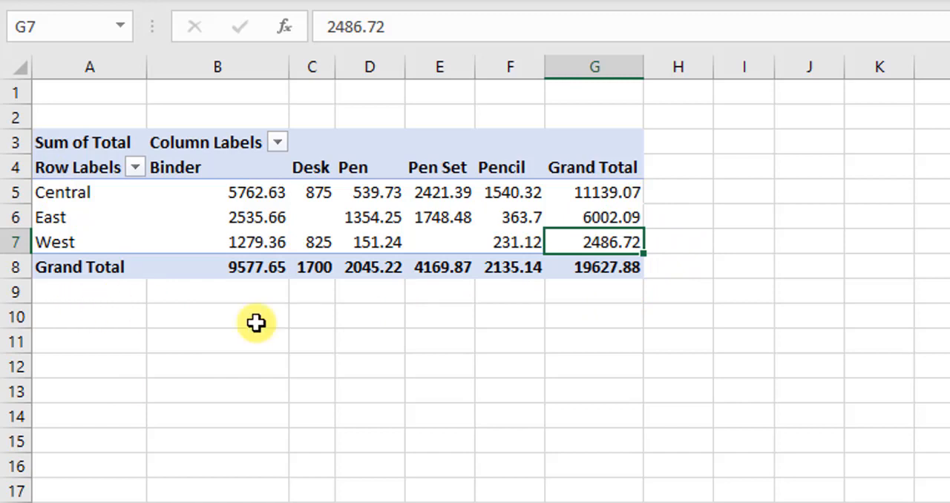
click(481, 349)
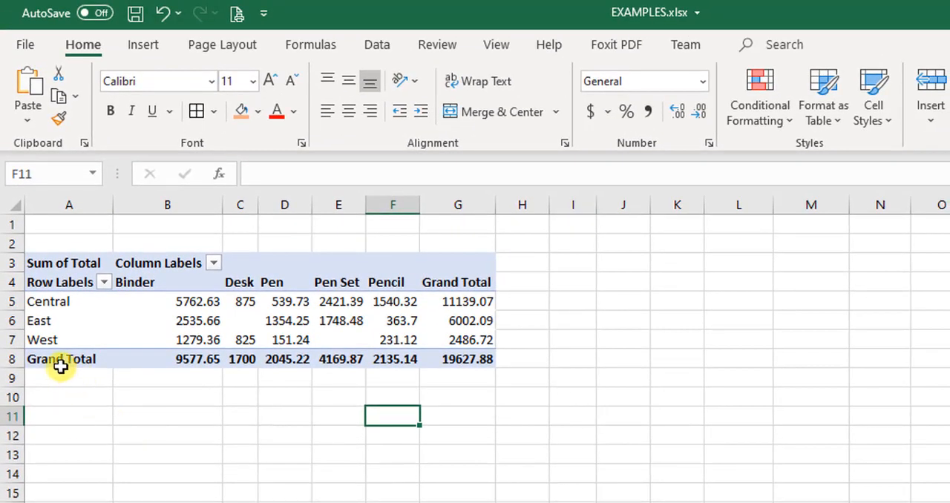
Fill the PivotTable's Grand Total row, A8:G8, with the orange fill colour.
drag(61, 361, 452, 358)
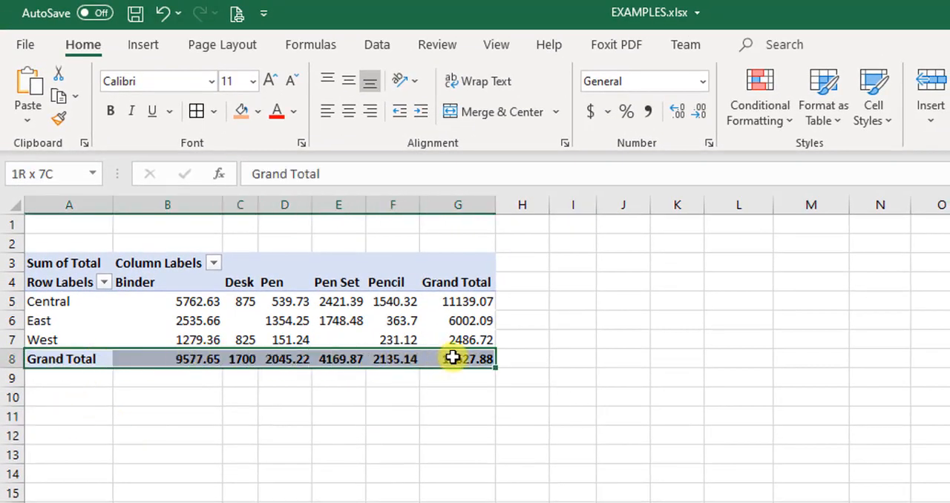
click(83, 46)
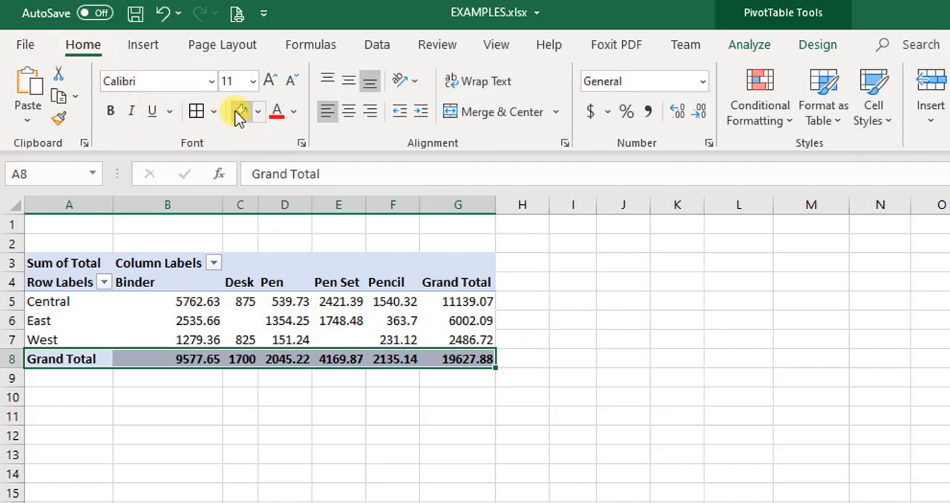
click(238, 112)
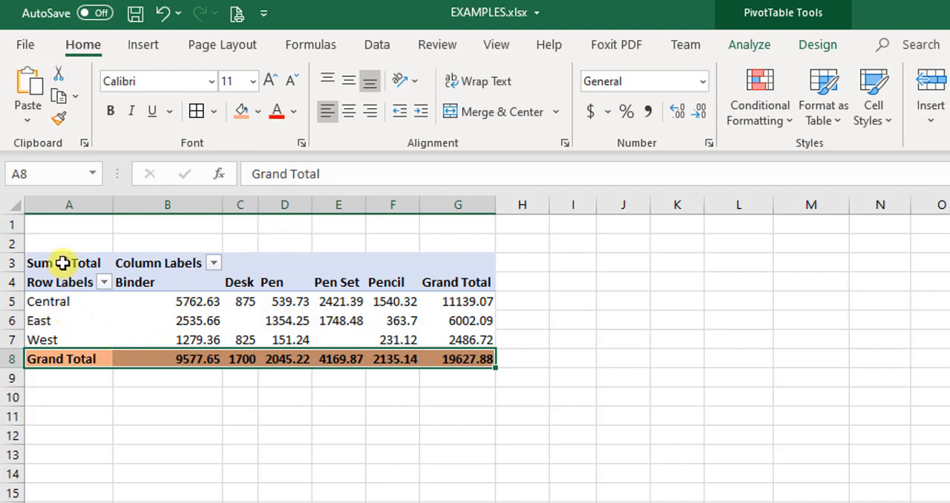
Apply all borders to the whole PivotTable, A3:G8.
drag(63, 263, 470, 359)
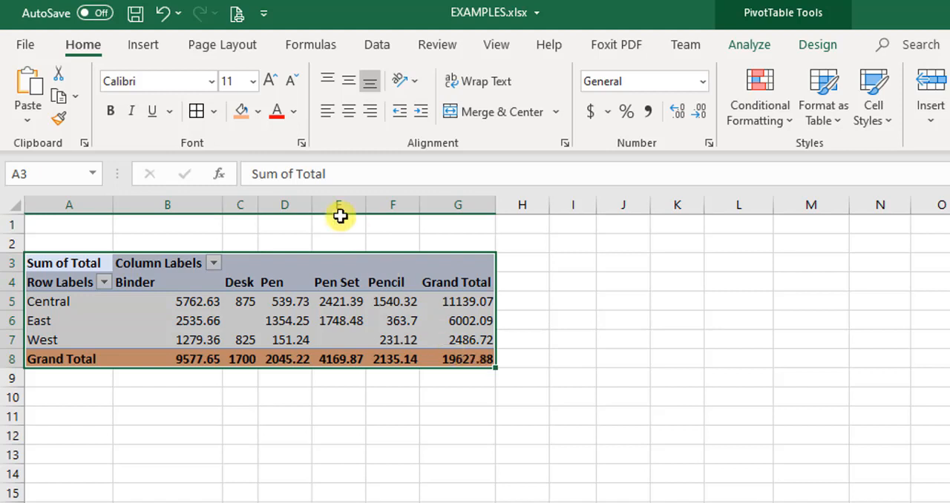
click(197, 111)
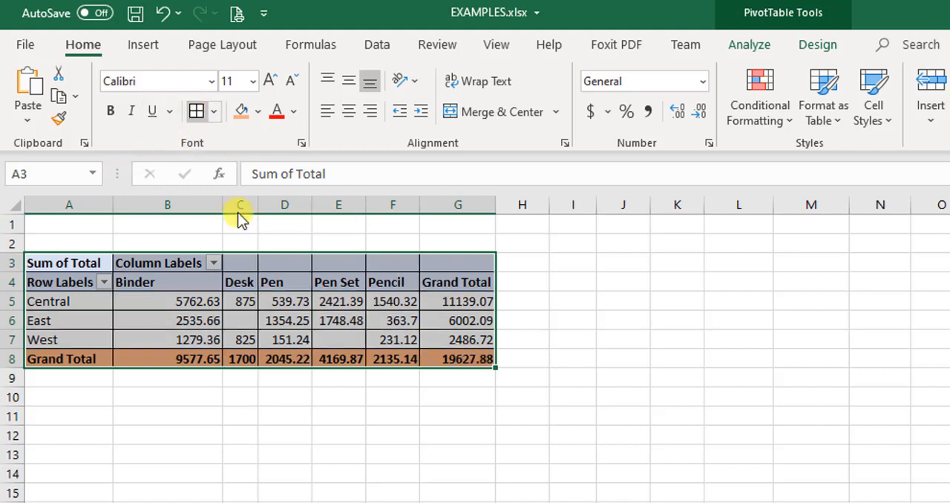
click(319, 452)
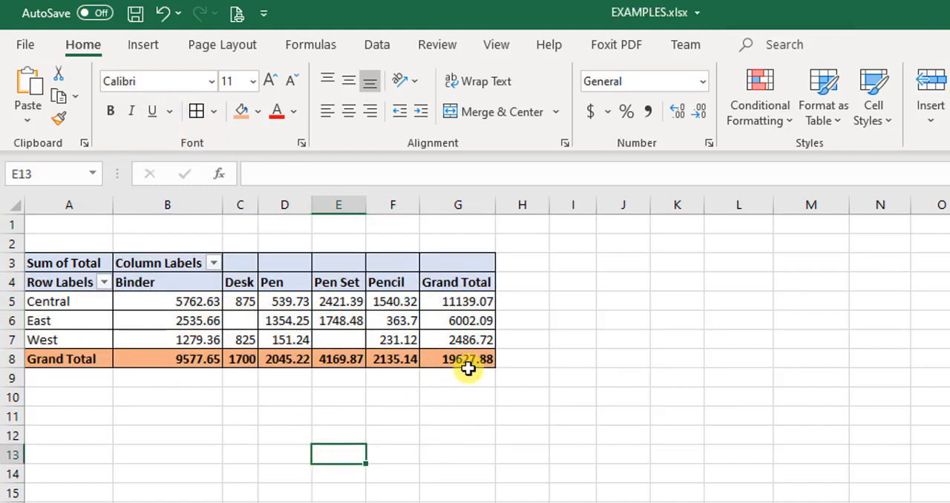
Add the Salesman field as a report filter and filter the PivotTable to the first salesman in the list.
click(191, 315)
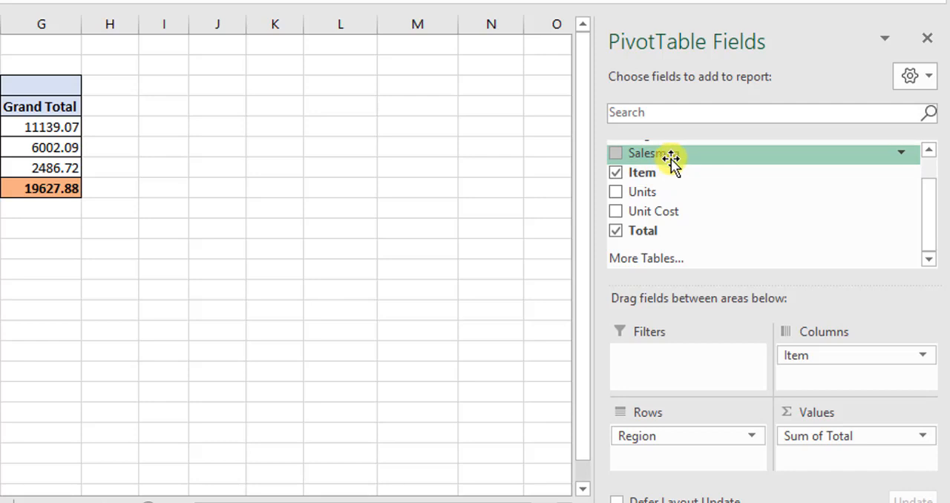
drag(670, 160, 660, 374)
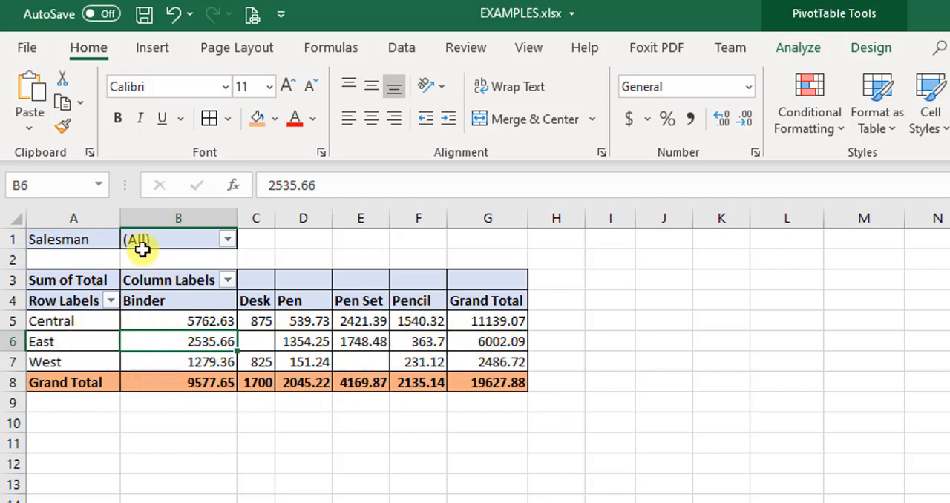
click(227, 240)
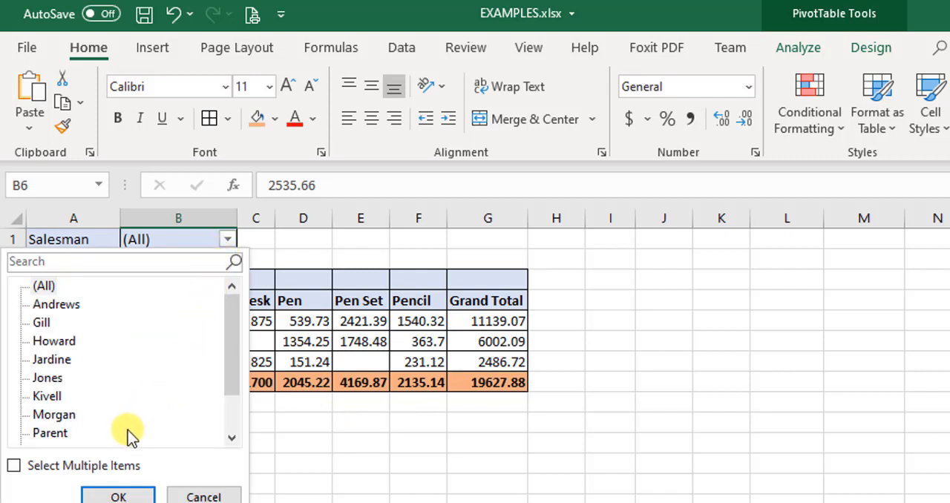
click(60, 306)
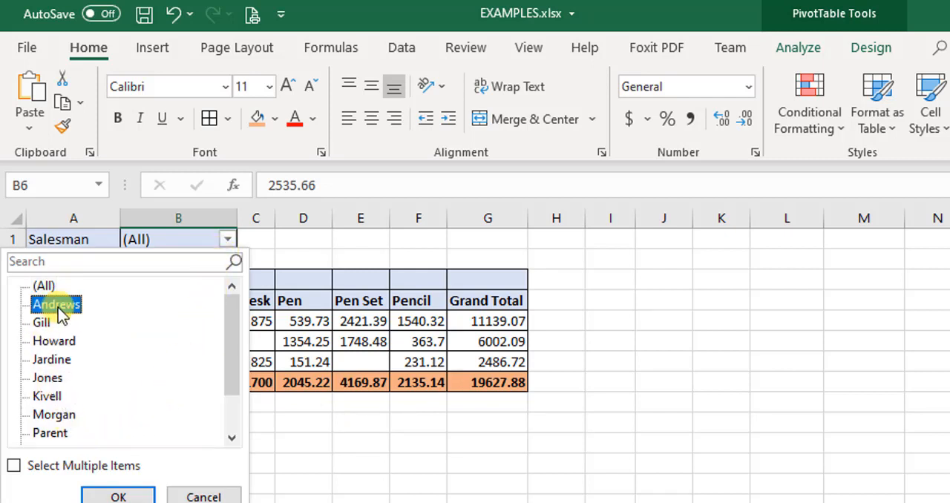
click(104, 494)
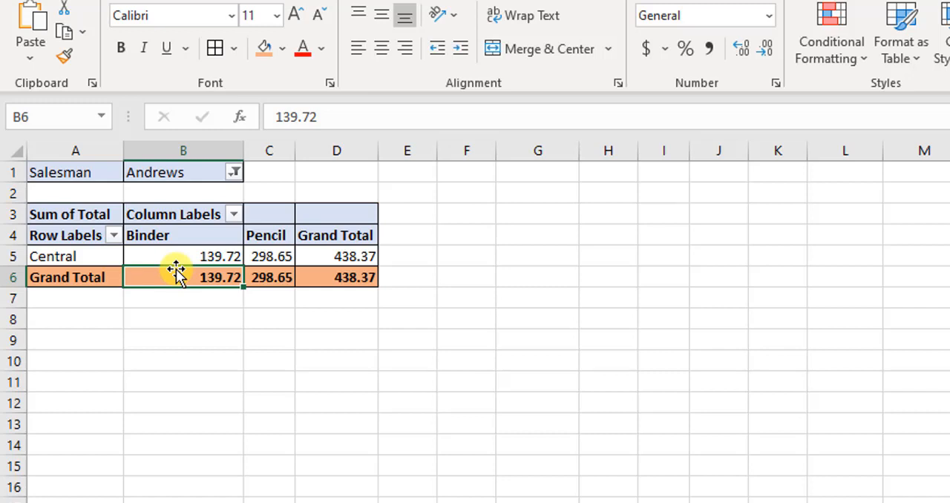
Check the filtered salesman's Binder total and look over the source sales data before returning to the PivotTable.
click(209, 319)
click(208, 298)
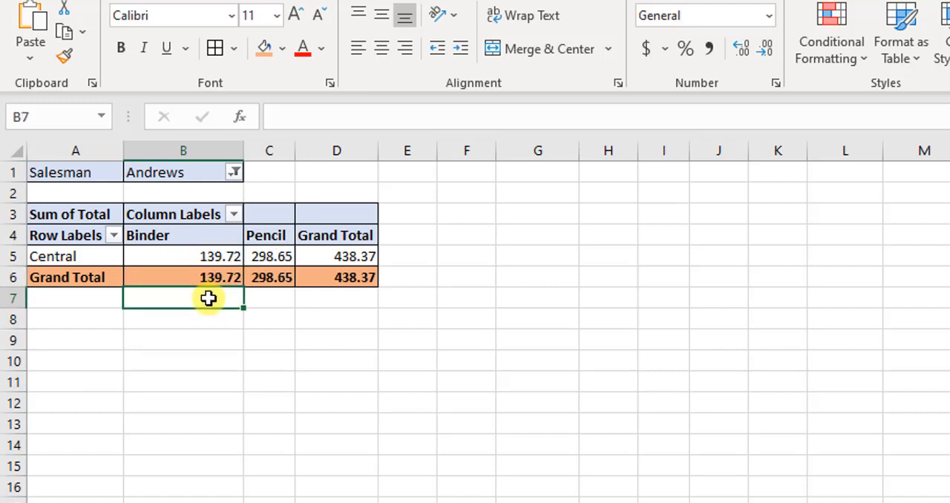
click(178, 254)
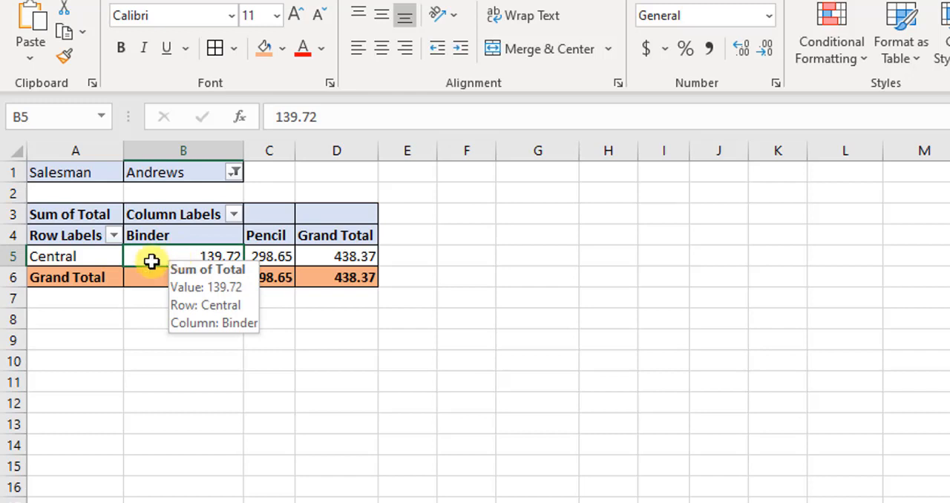
click(194, 237)
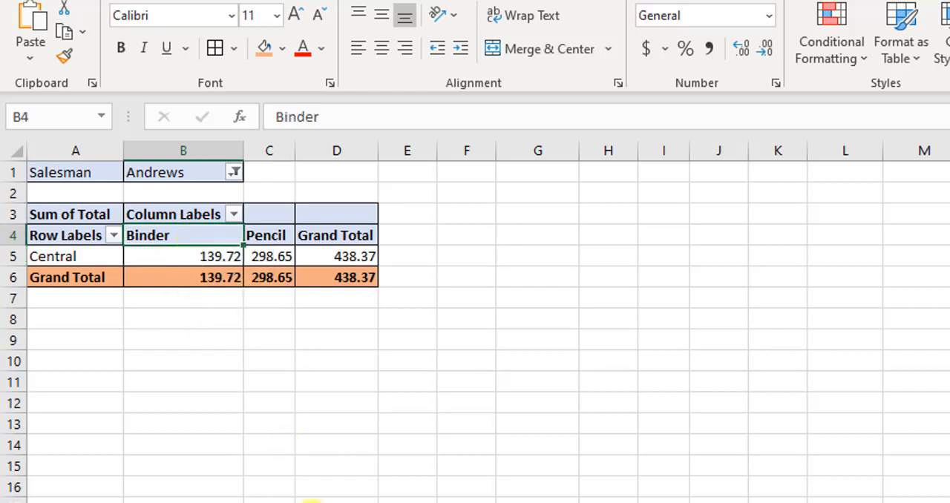
click(297, 502)
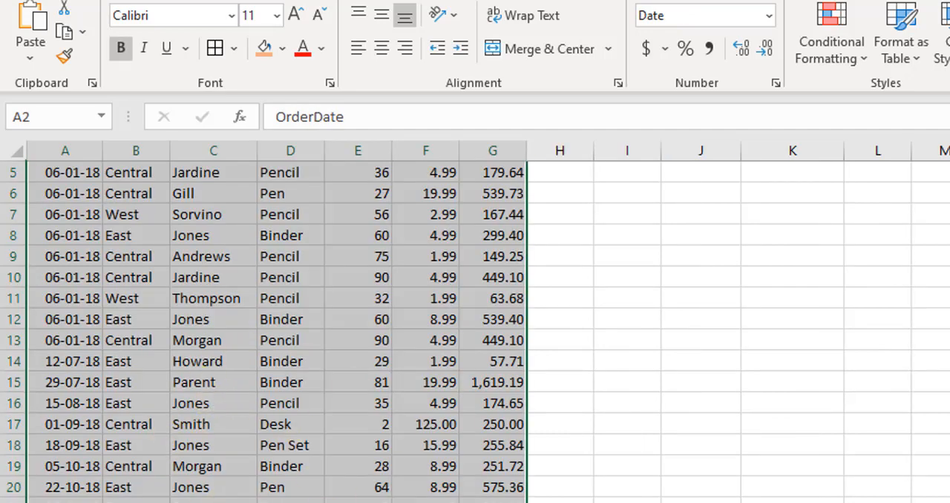
click(111, 502)
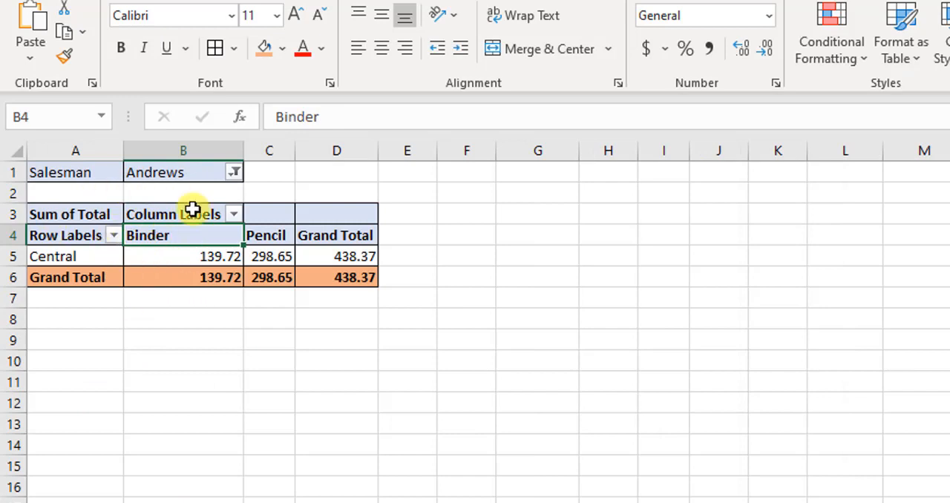
Enable Select Multiple Items in the Salesman filter and include all salesmen.
click(234, 173)
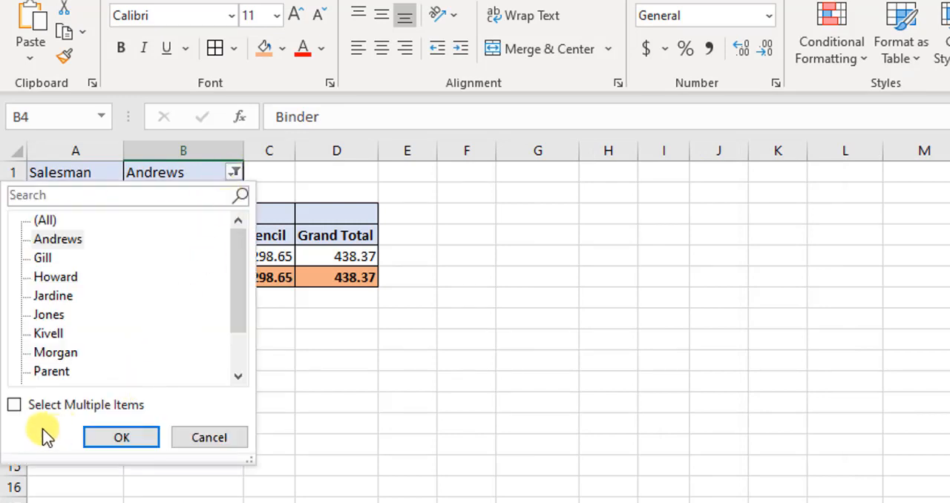
click(15, 405)
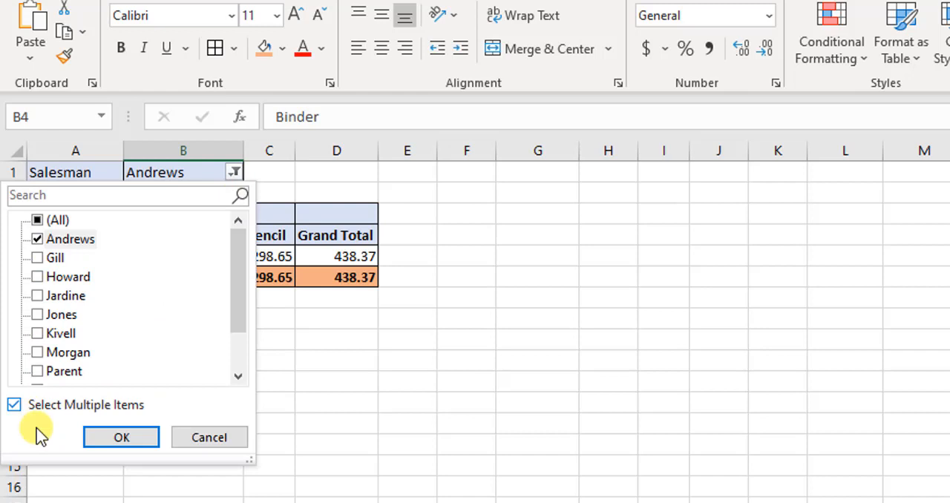
click(118, 438)
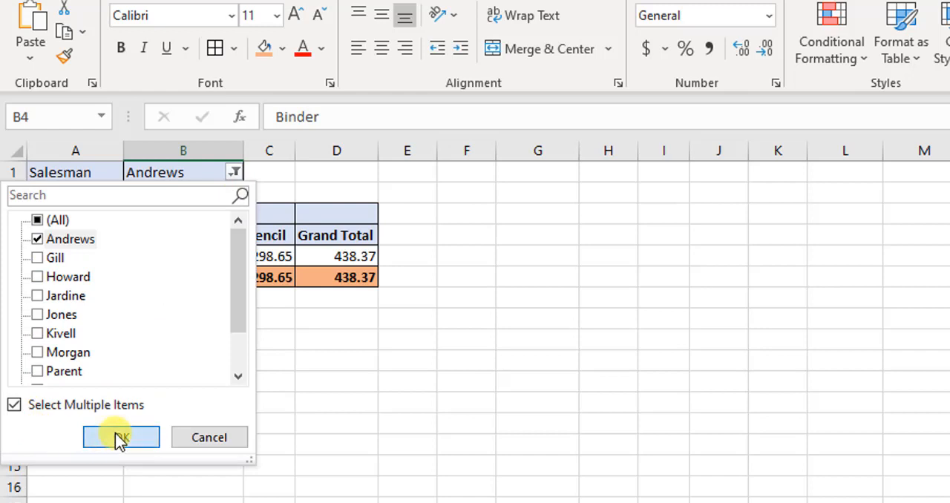
click(233, 172)
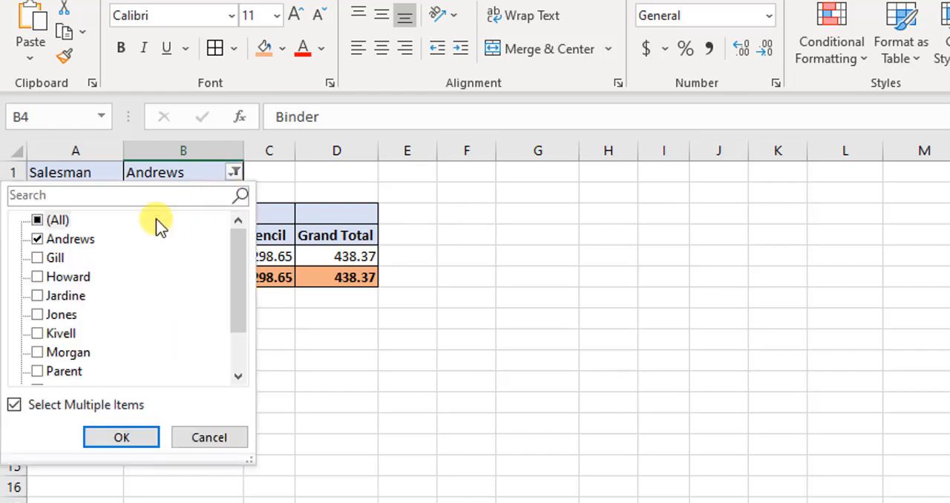
click(41, 221)
click(126, 440)
click(371, 436)
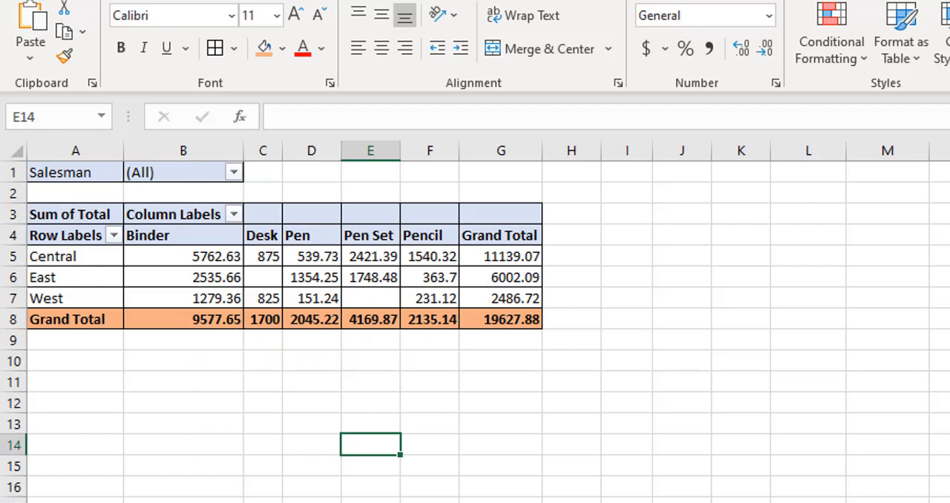
Refresh the PivotTable from its source data.
click(379, 298)
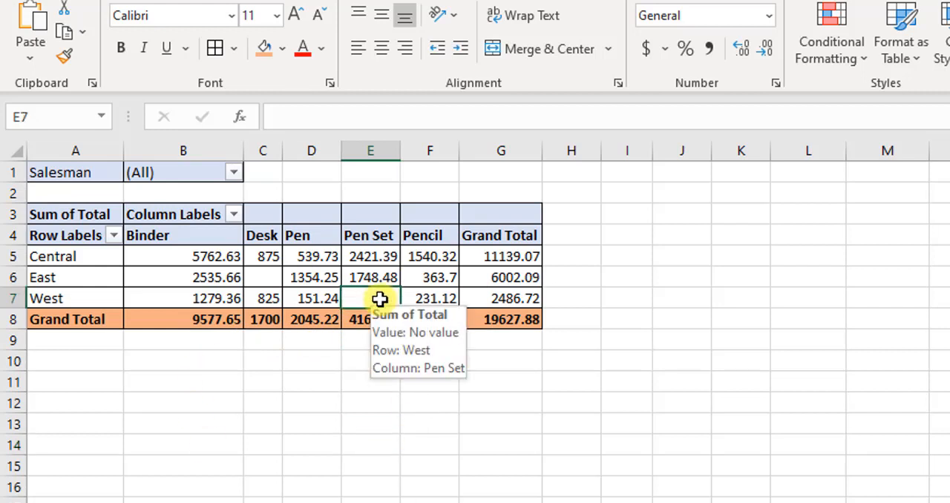
right_click(430, 274)
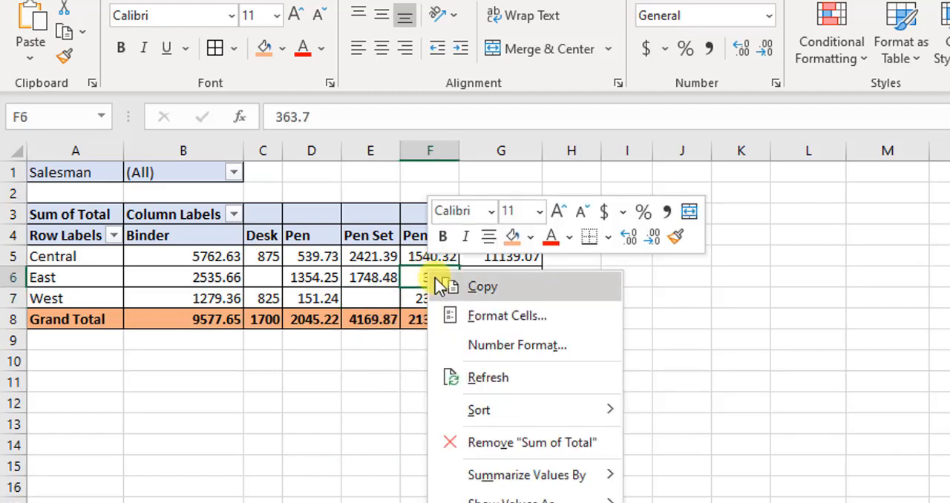
click(505, 385)
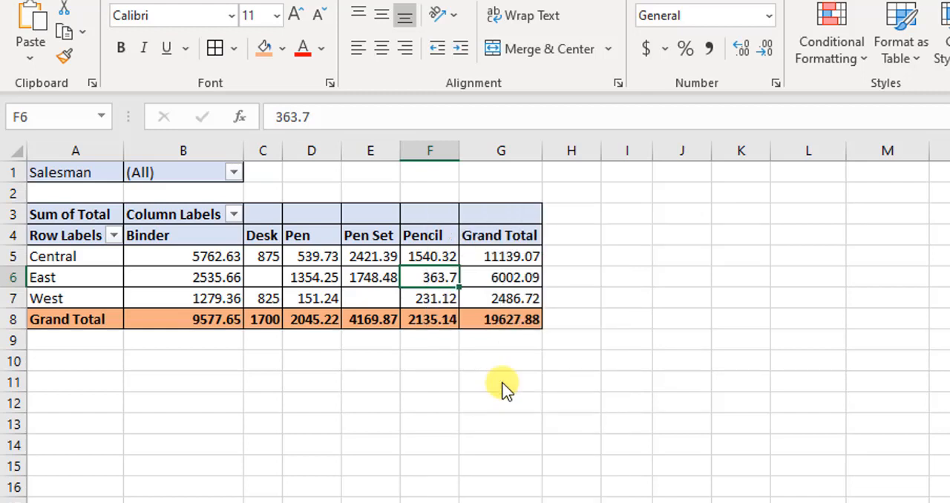